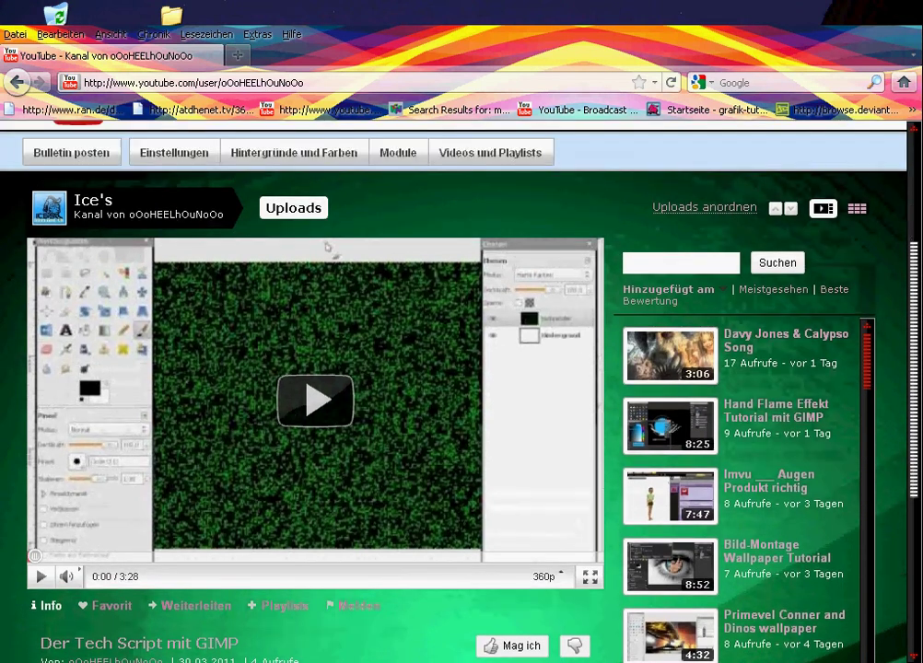
# Scroll the YouTube channel page to read the video description and profile details
pyautogui.scroll(-5, 452, 387)
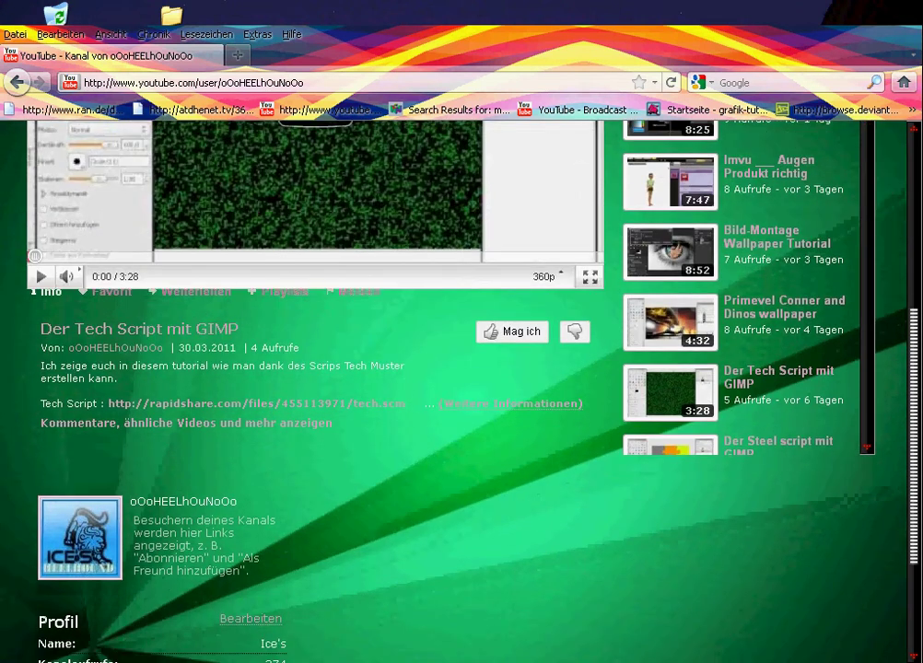
pyautogui.scroll(-3, 451, 387)
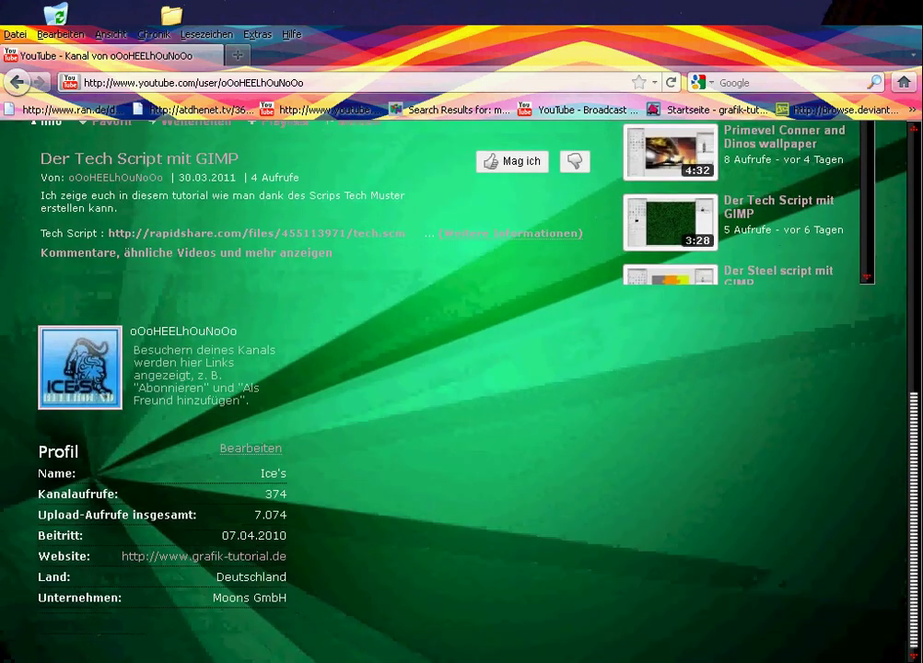
pyautogui.scroll(3, 451, 387)
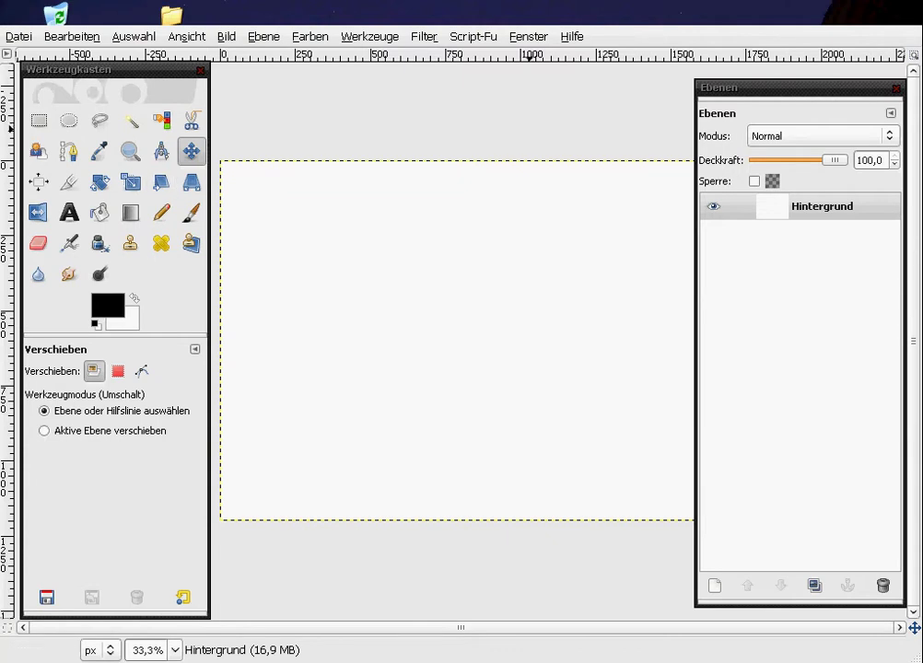
# Set the foreground colour to pink (hue 304, e074da)
pyautogui.click(106, 305)
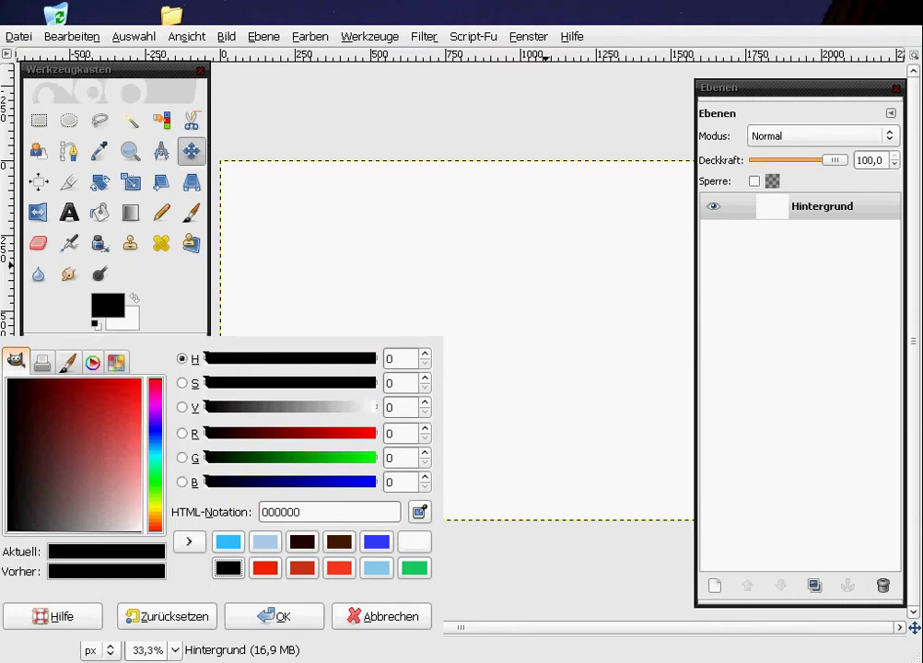
pyautogui.click(350, 358)
pyautogui.click(123, 458)
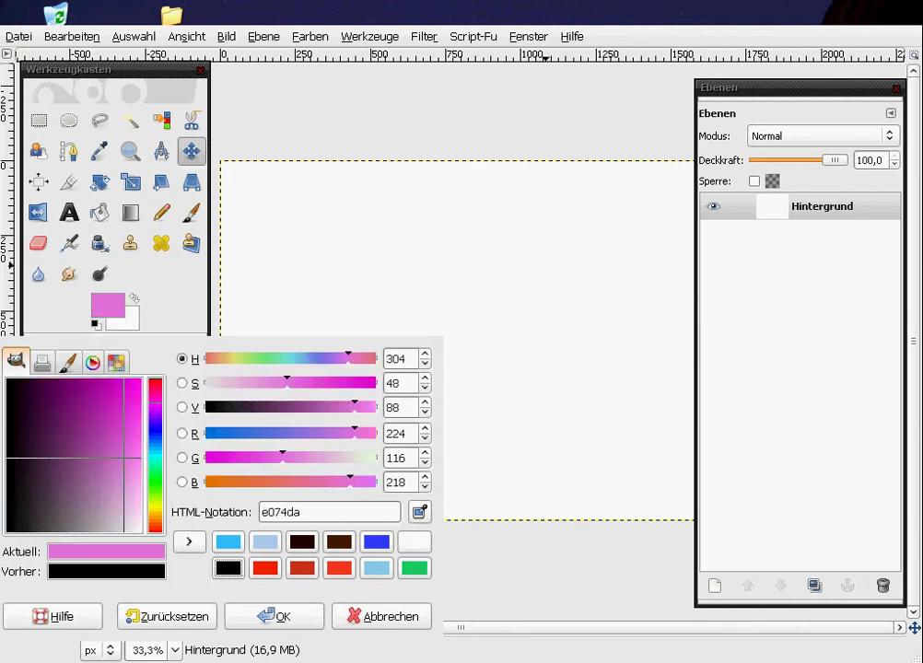
pyautogui.click(275, 617)
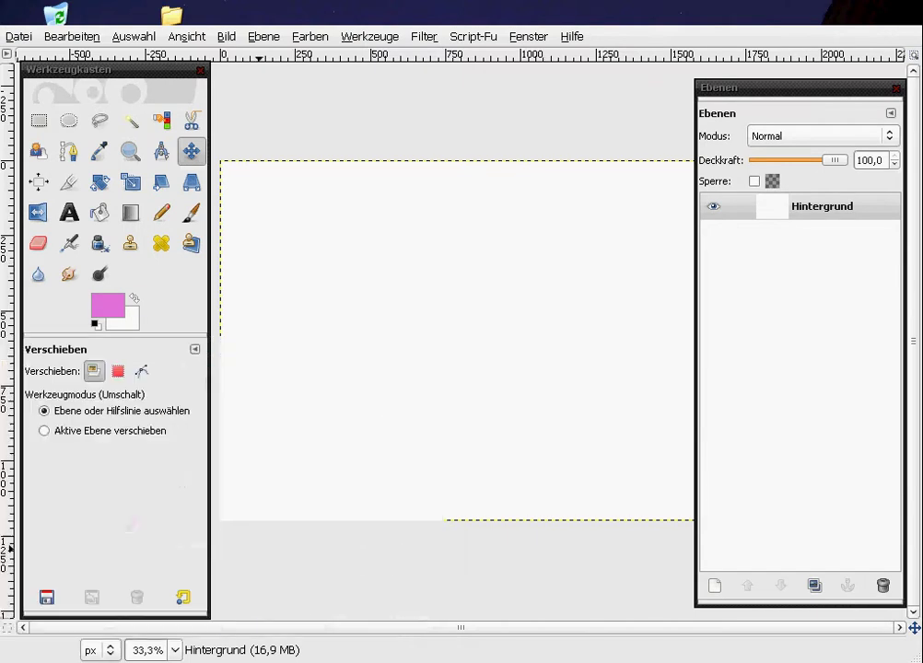
# Set the background colour to black, hex 000000
pyautogui.click(122, 319)
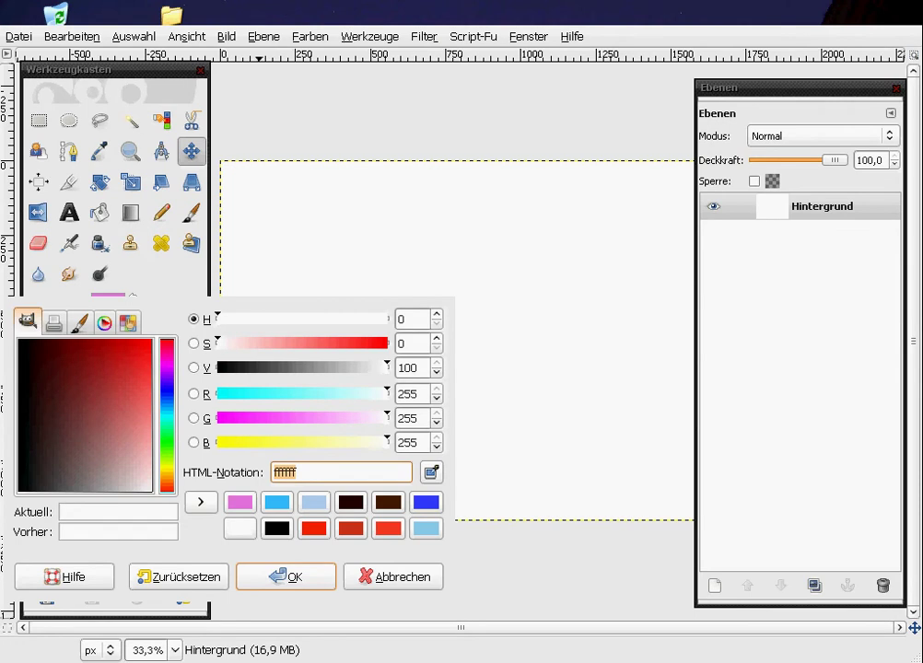
pyautogui.write('000')
pyautogui.write('000')
pyautogui.press('Return')
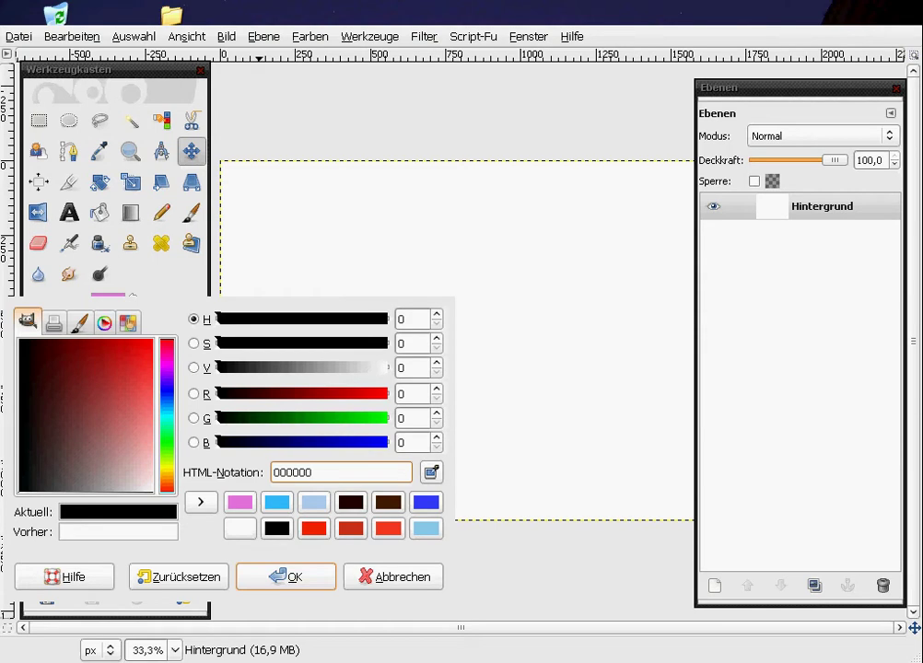
pyautogui.press('Return')
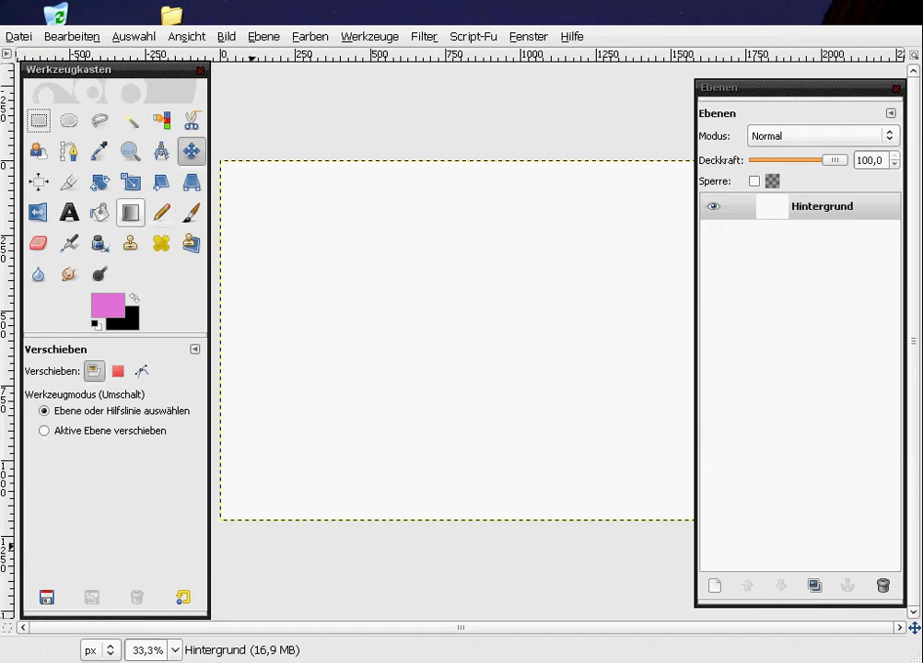
# Set up the Blend tool with Kreisförmig shape and the VG nach HG gradient, zoomed out
pyautogui.click(130, 213)
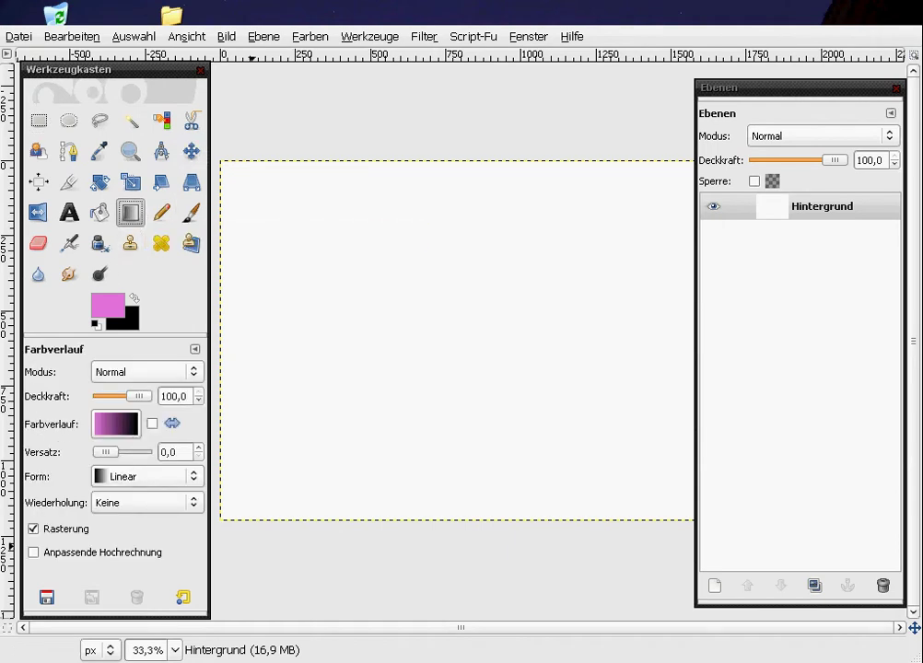
pyautogui.click(147, 476)
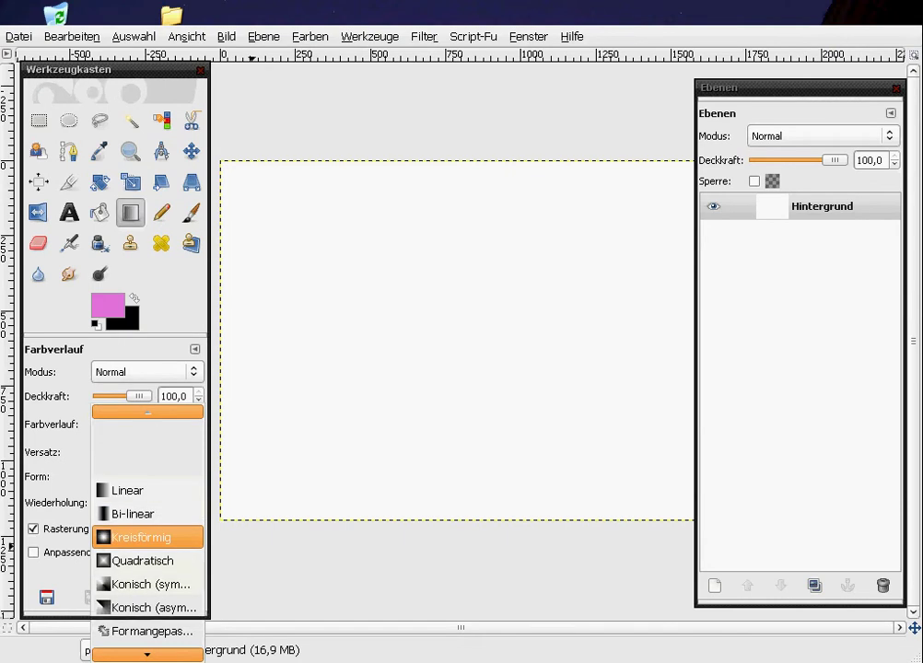
pyautogui.click(143, 537)
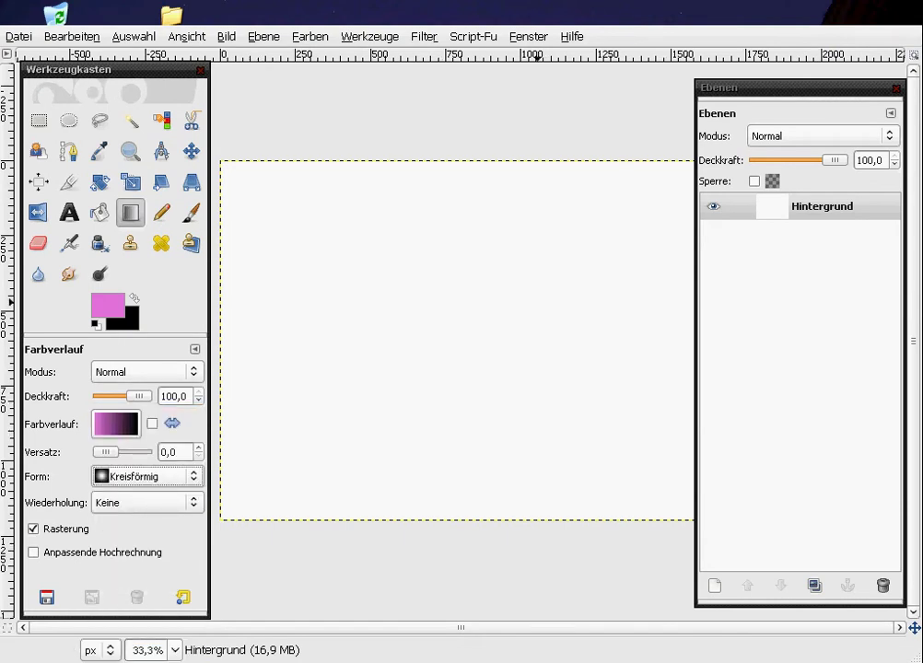
pyautogui.press('-')
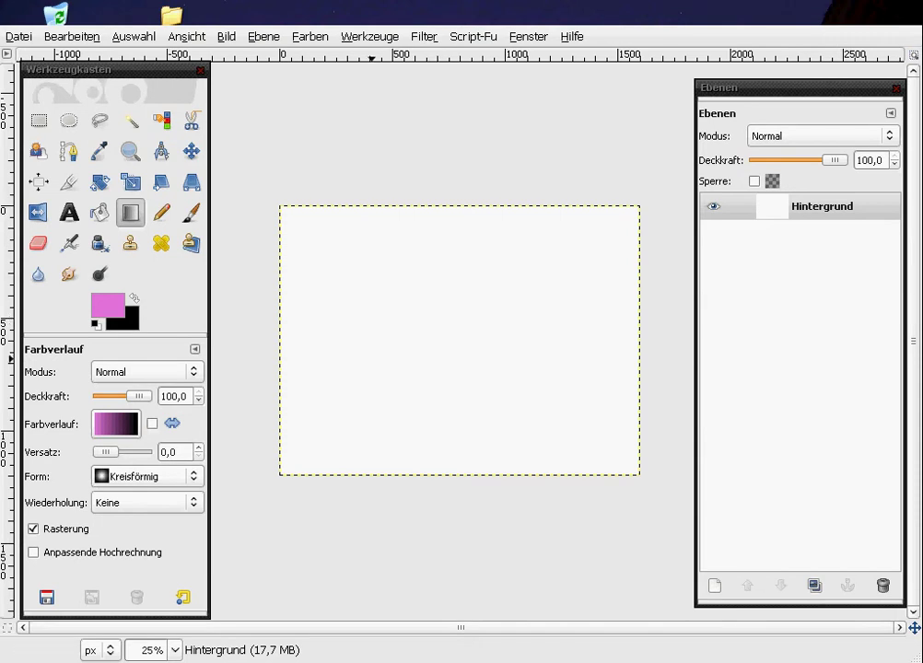
pyautogui.click(116, 424)
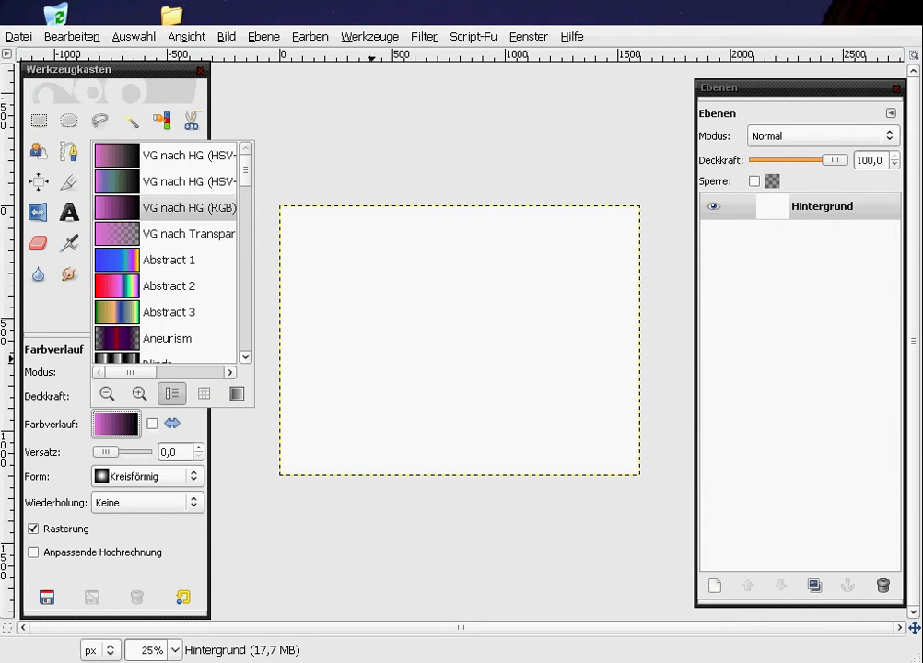
pyautogui.press('Escape')
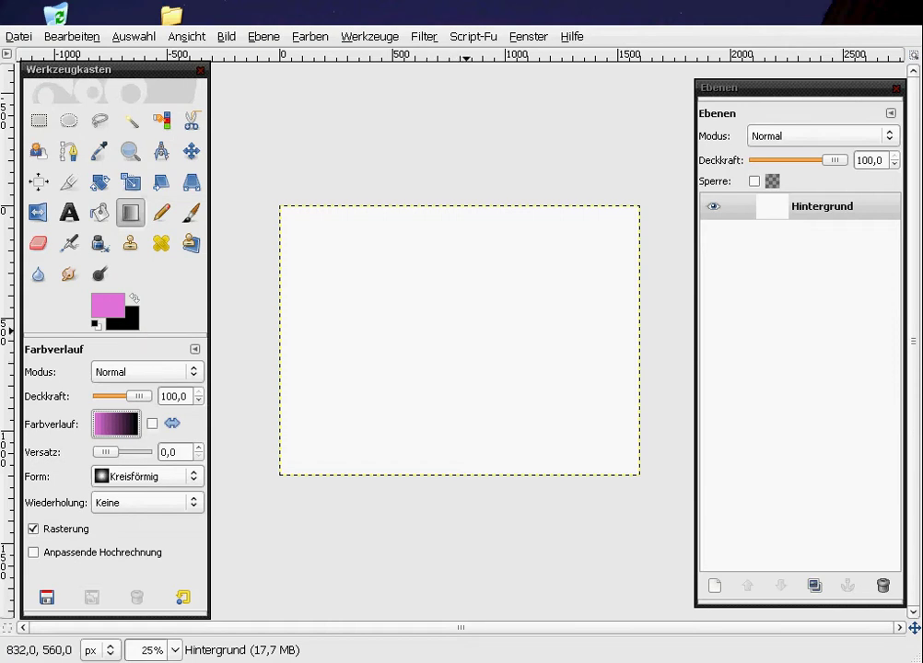
# Drag a radial pink-to-black gradient downward from the upper centre of the canvas
pyautogui.moveTo(468, 316); pyautogui.dragTo(467, 447)
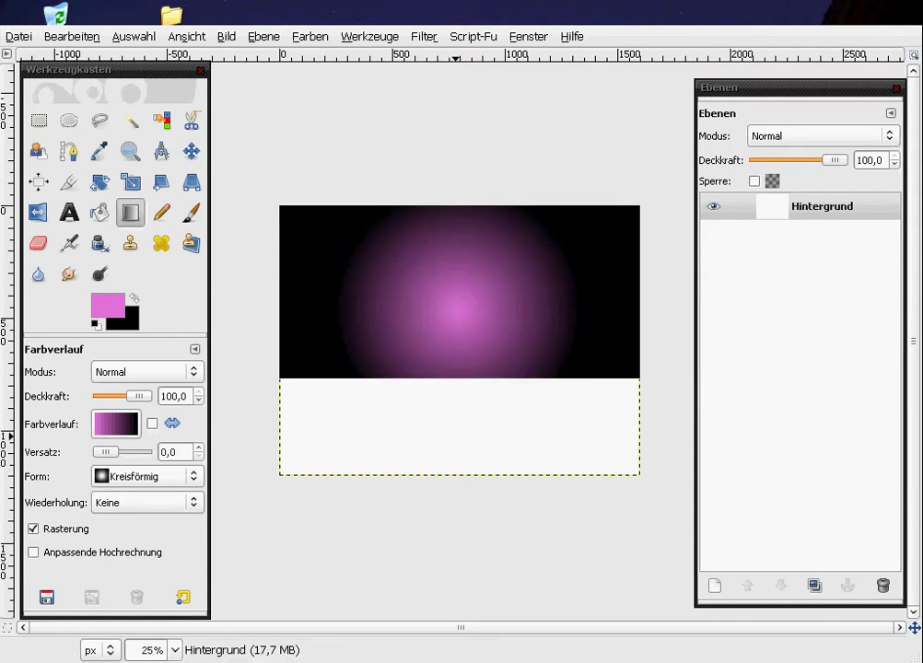
pyautogui.moveTo(446, 273); pyautogui.dragTo(448, 462)
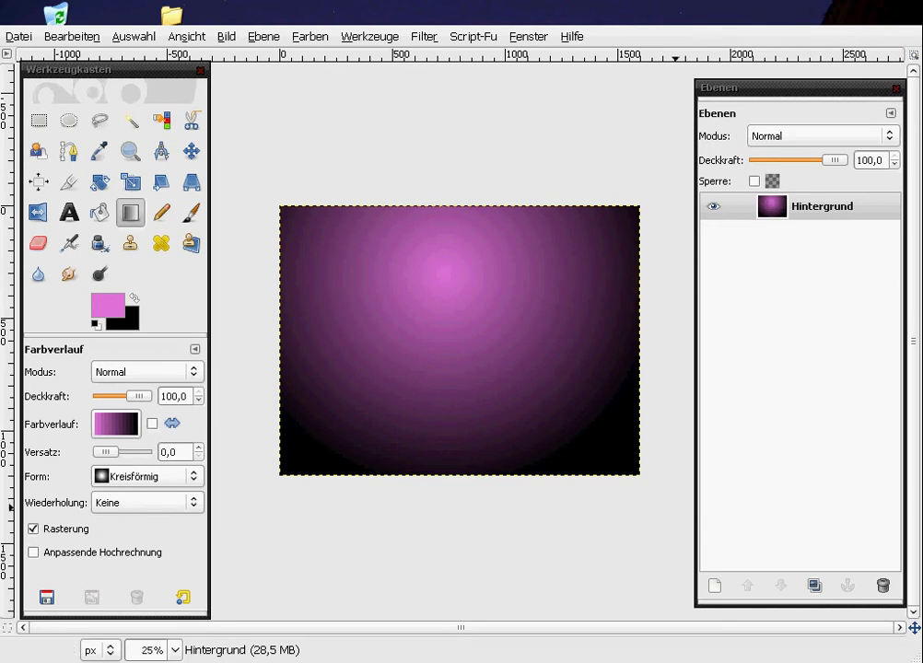
# Add a transparent layer named Neue Ebene and choose the Abstract 2 gradient
pyautogui.click(714, 586)
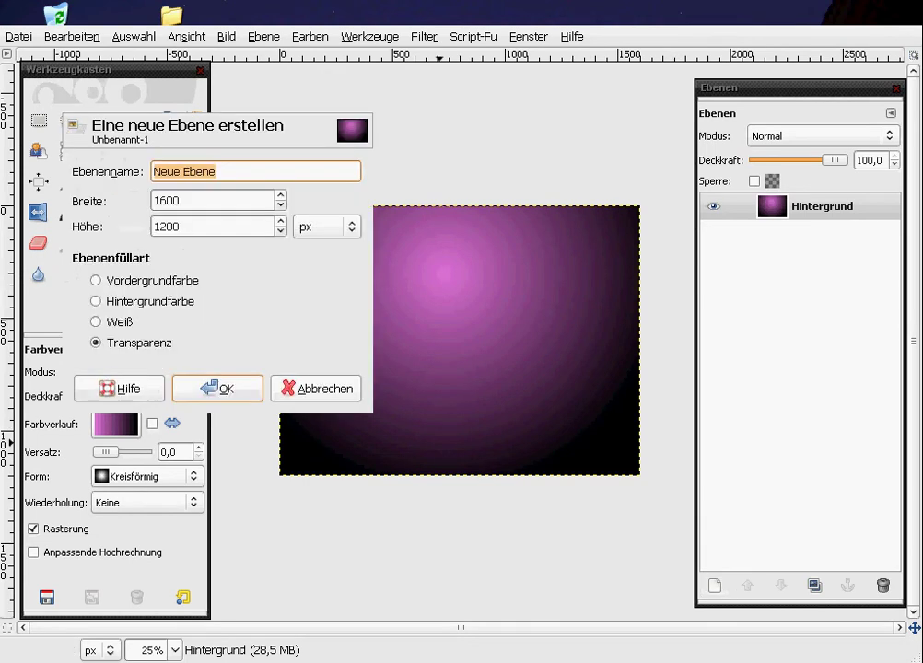
pyautogui.click(217, 387)
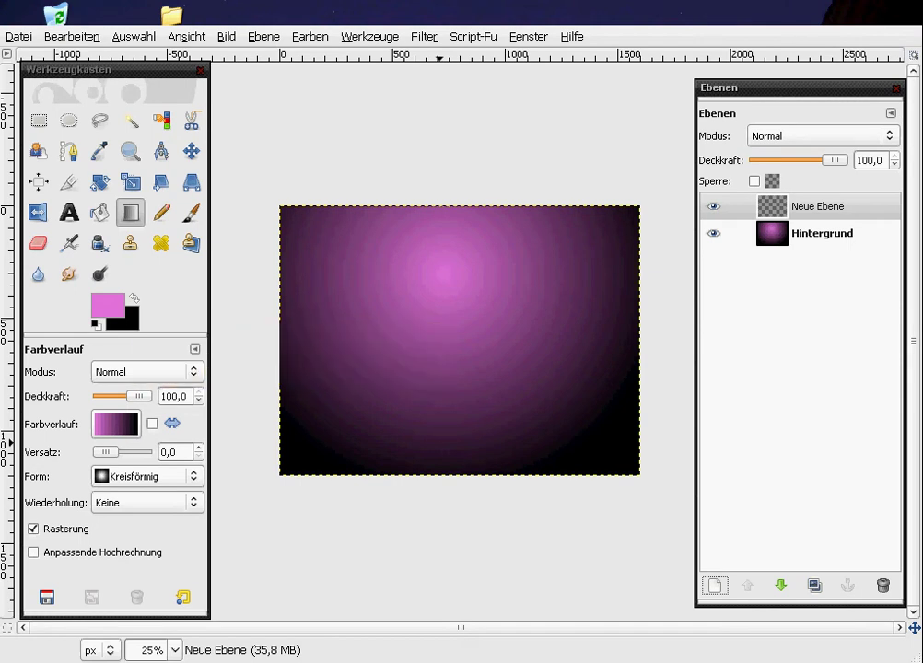
pyautogui.click(116, 424)
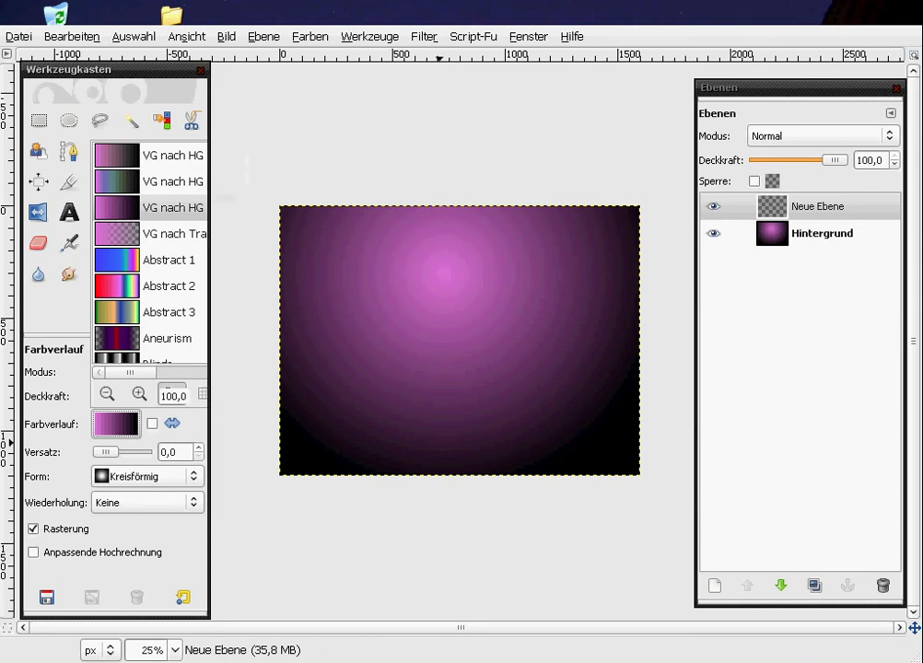
pyautogui.click(166, 286)
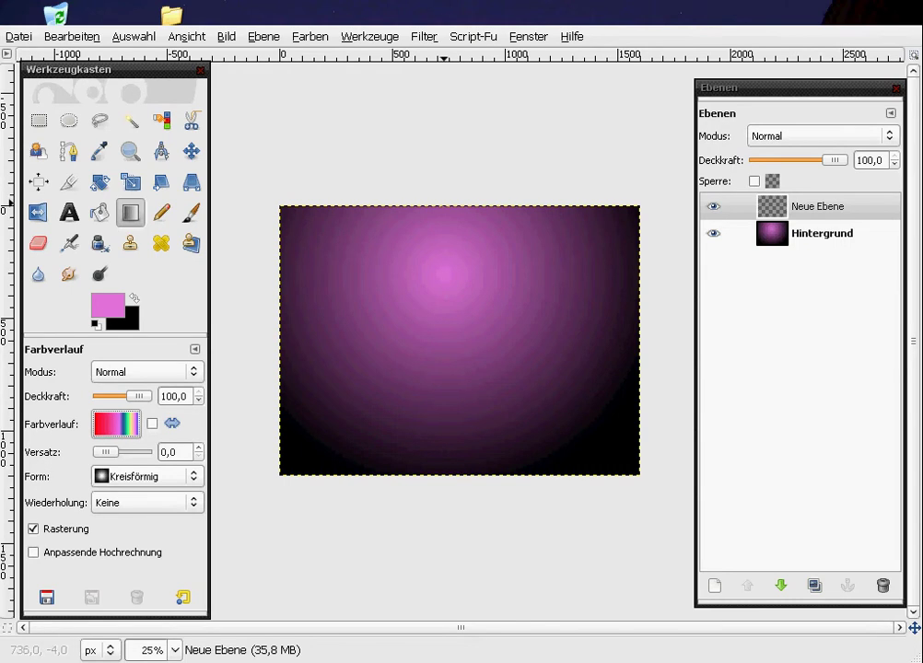
# Fill Neue Ebene with Abstract 2 radial arcs from the top centre to below the canvas
pyautogui.moveTo(447, 206); pyautogui.dragTo(451, 481)
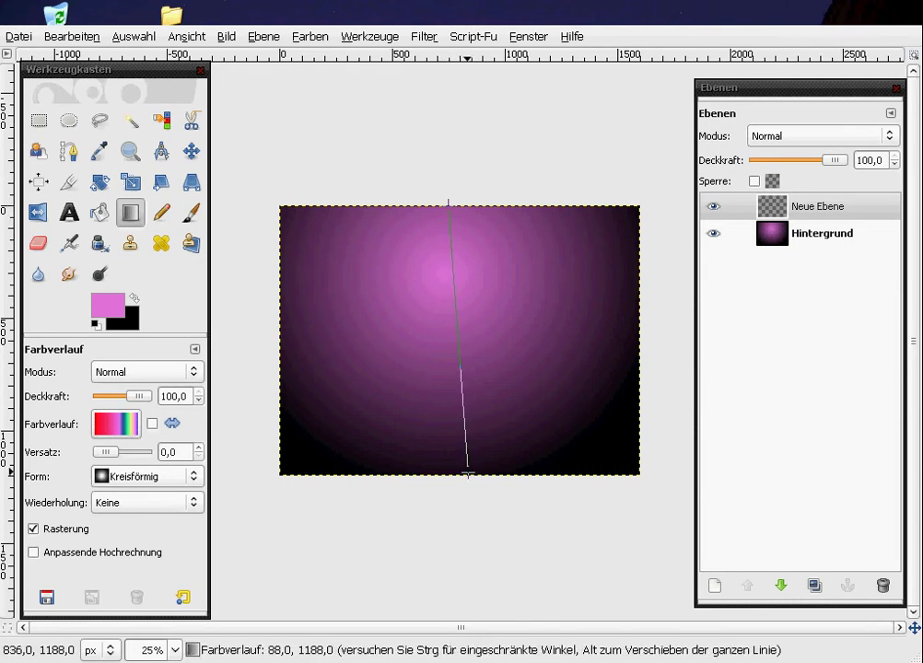
pyautogui.moveTo(452, 481); pyautogui.dragTo(447, 515)
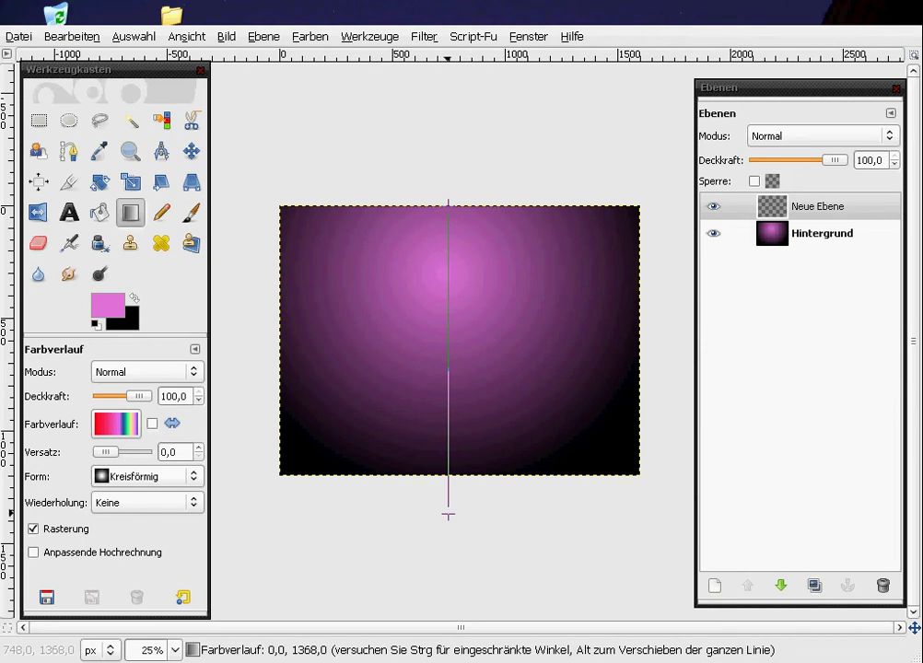
pyautogui.moveTo(448, 515); pyautogui.dragTo(447, 515)
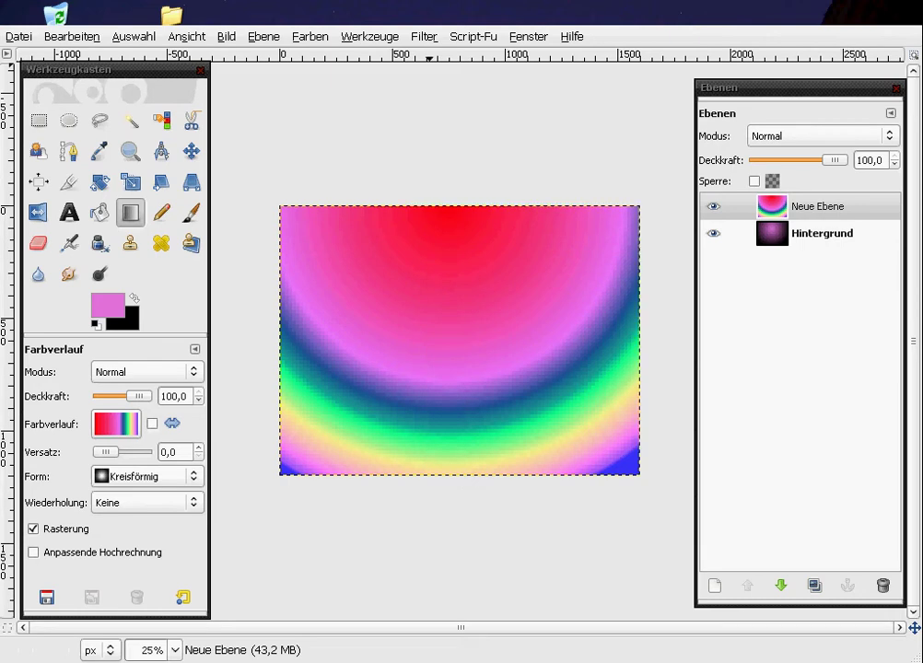
pyautogui.click(424, 36)
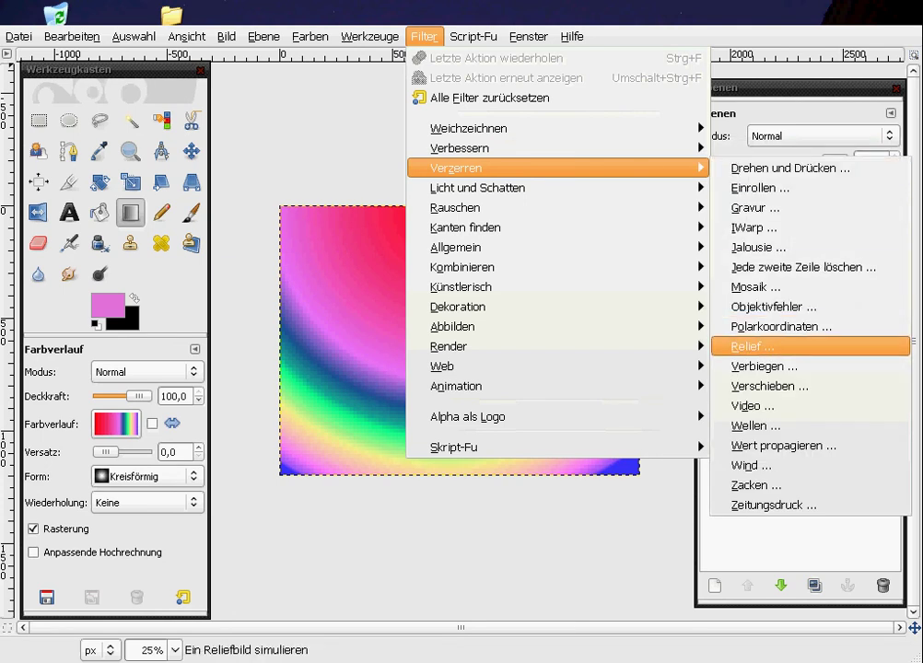
# Choose the Relief filter under Filter > Verzerren for the arc layer
pyautogui.click(752, 346)
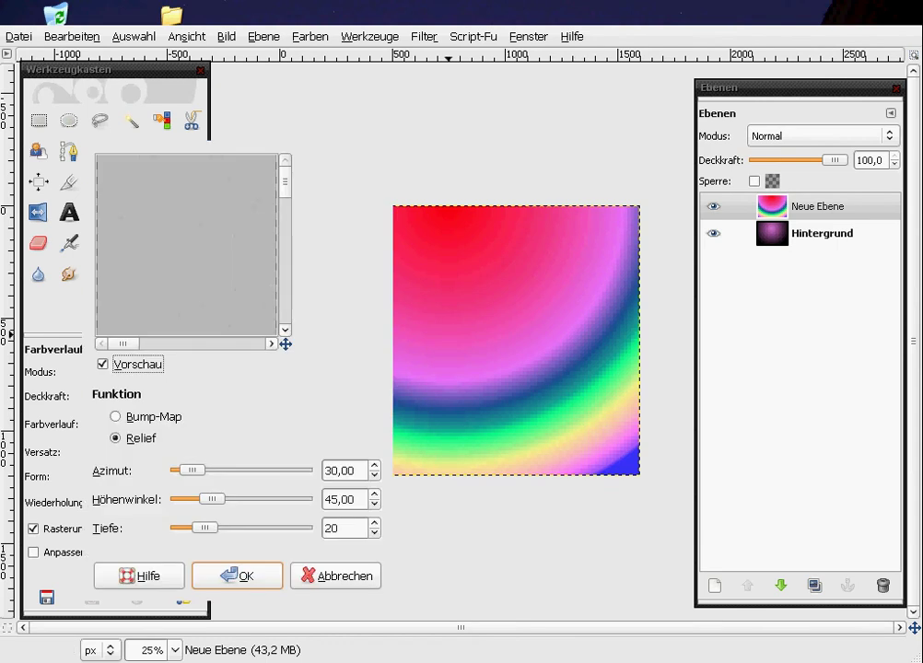
# In the Relief dialog, set the azimuth to 360
pyautogui.moveTo(286, 343); pyautogui.dragTo(293, 374)
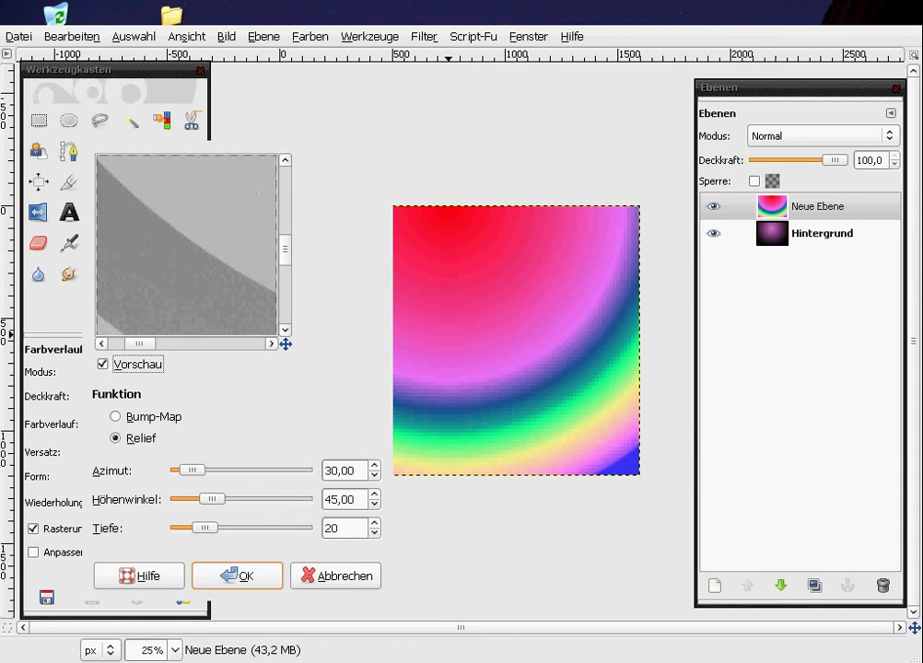
pyautogui.moveTo(355, 471); pyautogui.dragTo(325, 471)
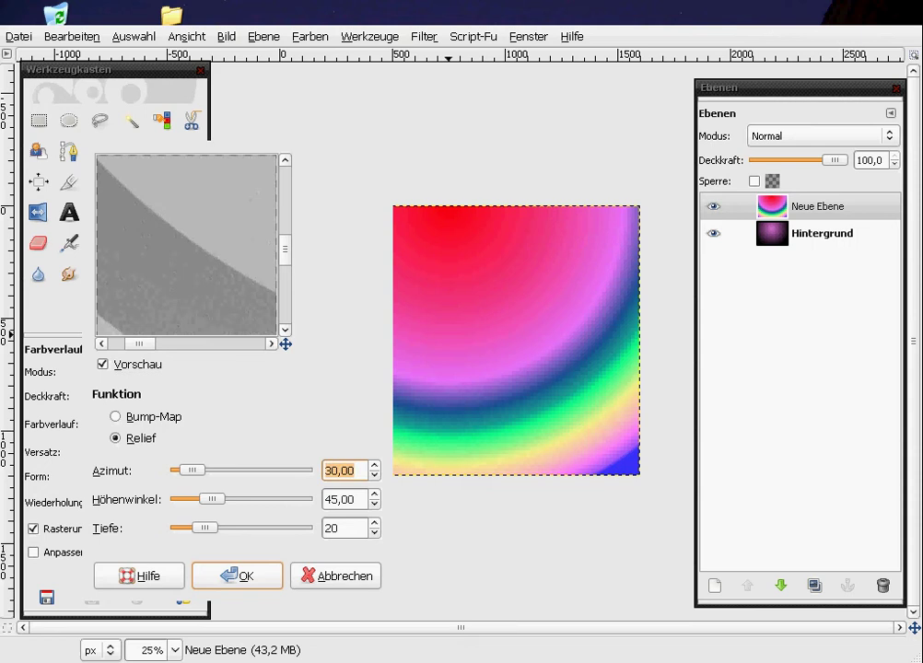
pyautogui.write('259')
pyautogui.press('BackSpace')
pyautogui.write('6')
pyautogui.write('76')
pyautogui.press('Tab')
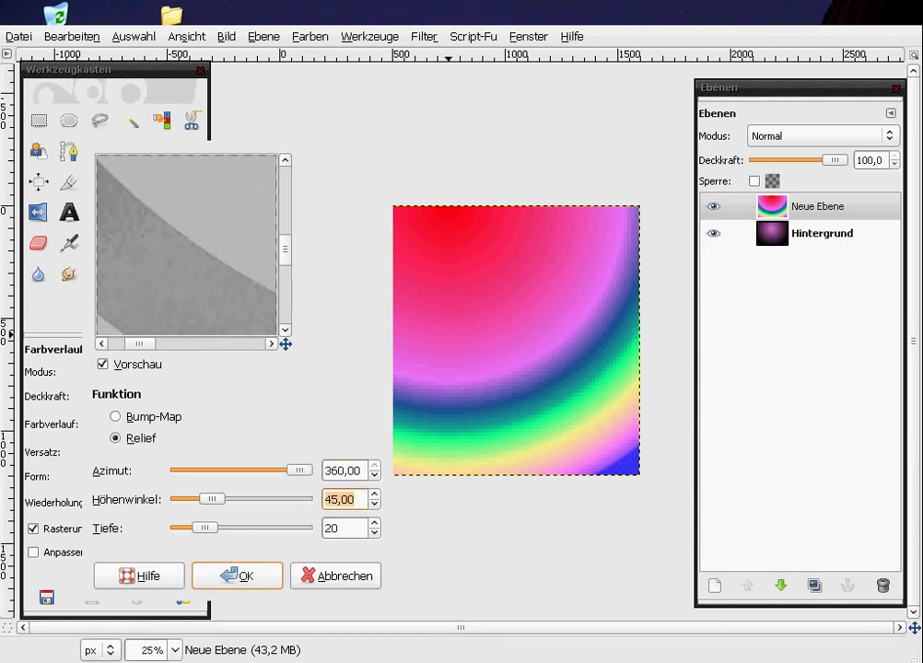
# Set elevation 180 and depth 84, then apply the Relief emboss to Neue Ebene
pyautogui.write('13')
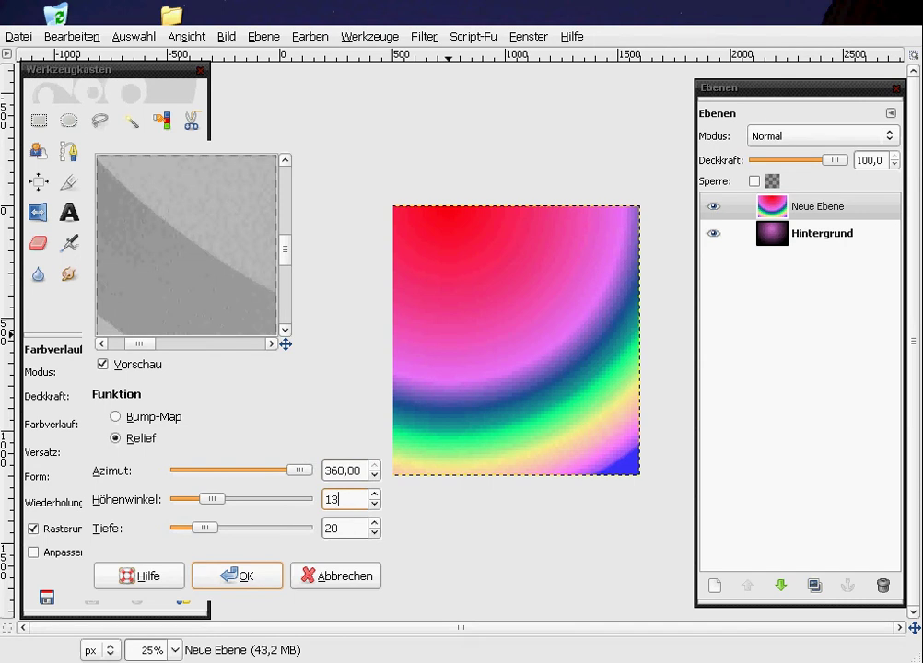
pyautogui.write('2')
pyautogui.write('36')
pyautogui.press('BackSpace')
pyautogui.press('BackSpace')
pyautogui.write('35')
pyautogui.press('Tab')
pyautogui.write('25')
pyautogui.press('Tab')
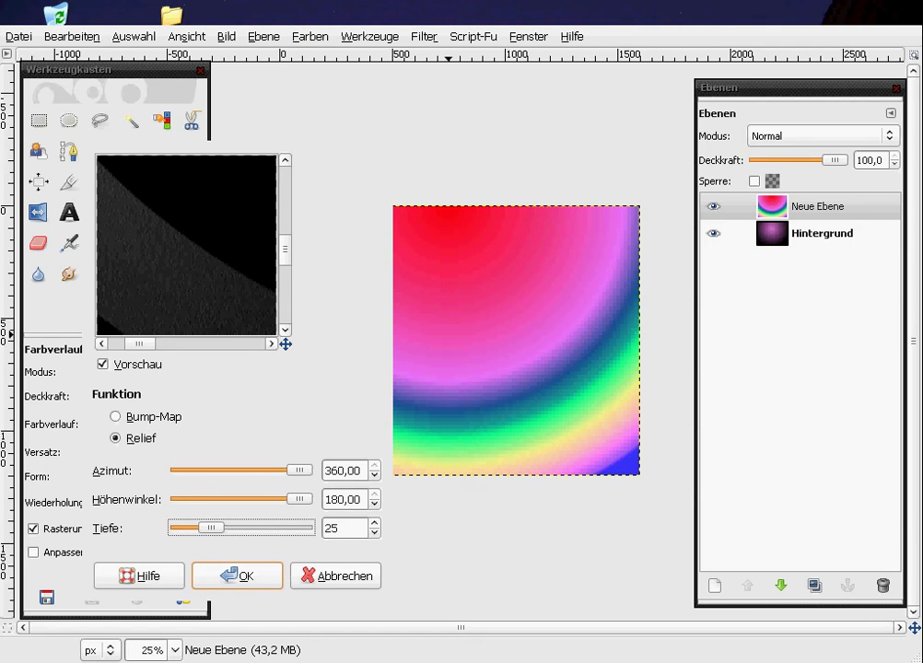
pyautogui.hotkey('shift', 'Tab')
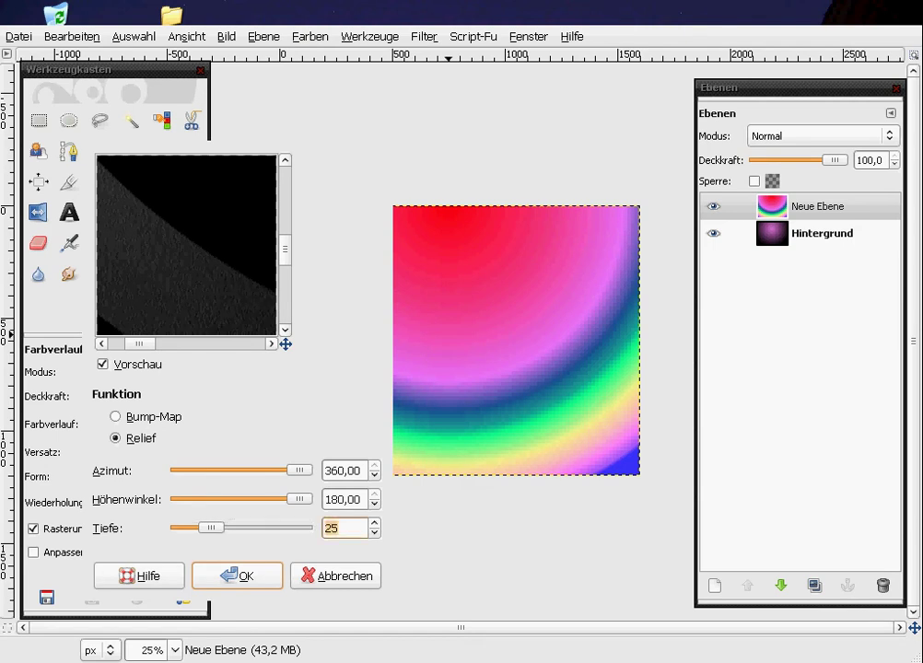
pyautogui.write('84')
pyautogui.press('Return')
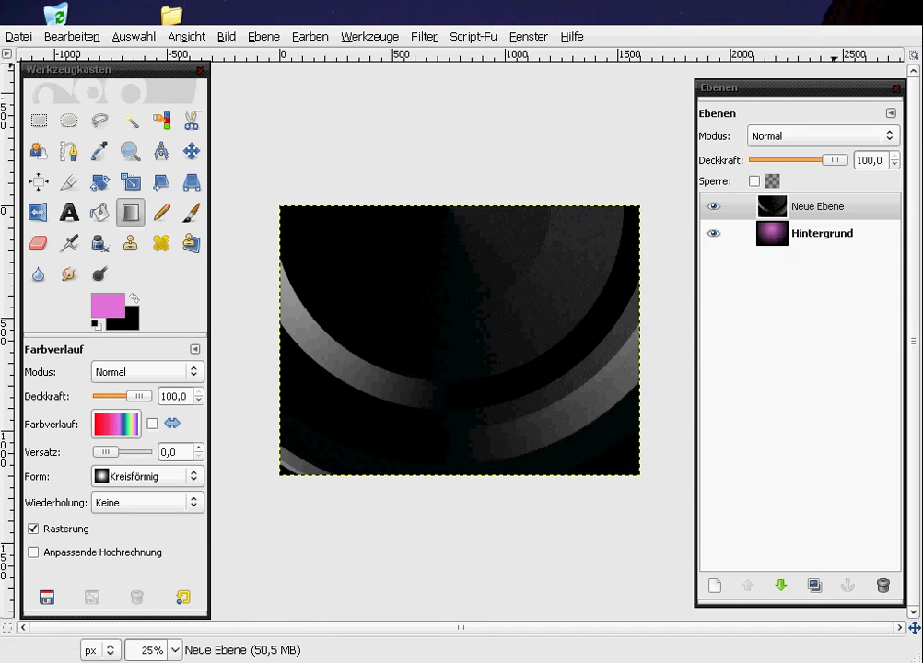
# Set Neue Ebene's layer mode to Überlagern
pyautogui.click(823, 136)
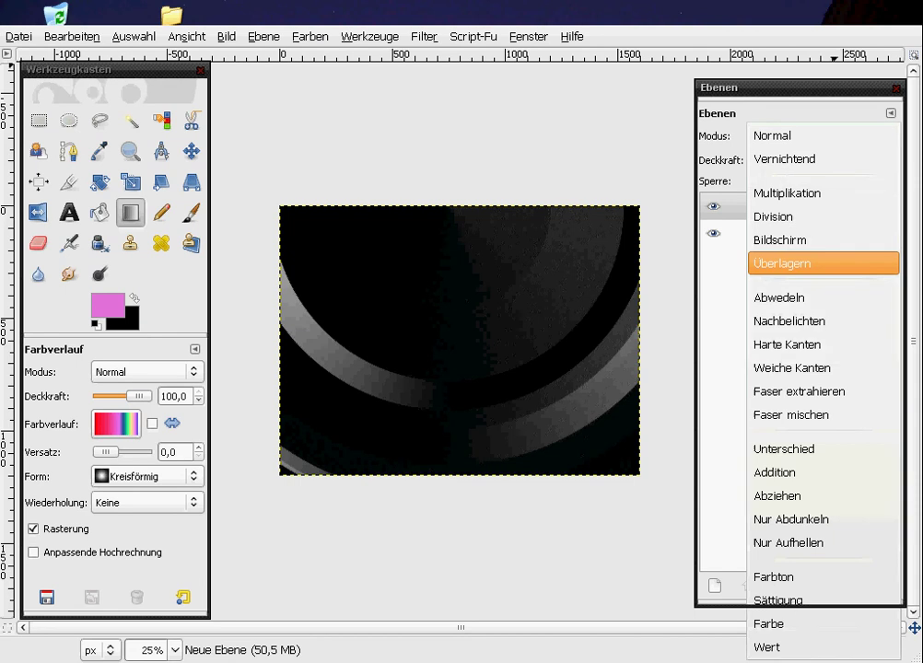
pyautogui.click(823, 263)
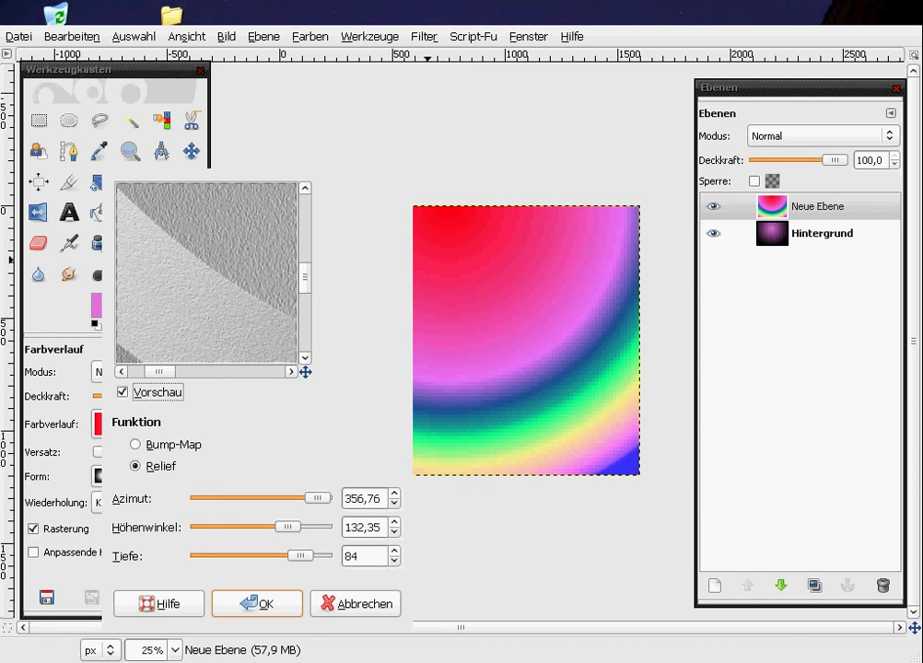
# Apply Relief with azimuth 356,76, elevation 132,35 and depth 84
pyautogui.moveTo(212, 161); pyautogui.dragTo(254, 150)
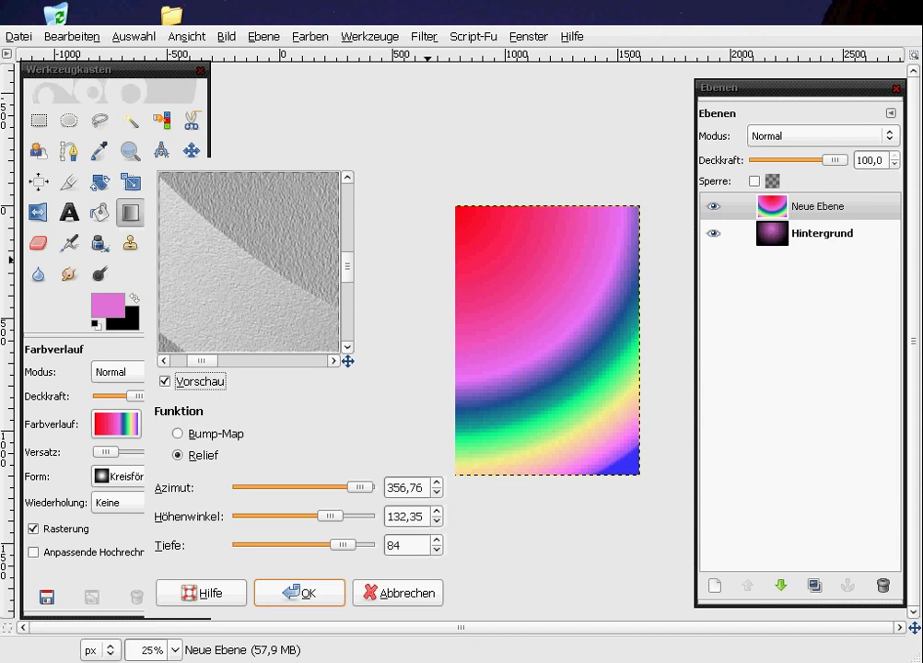
pyautogui.press('Return')
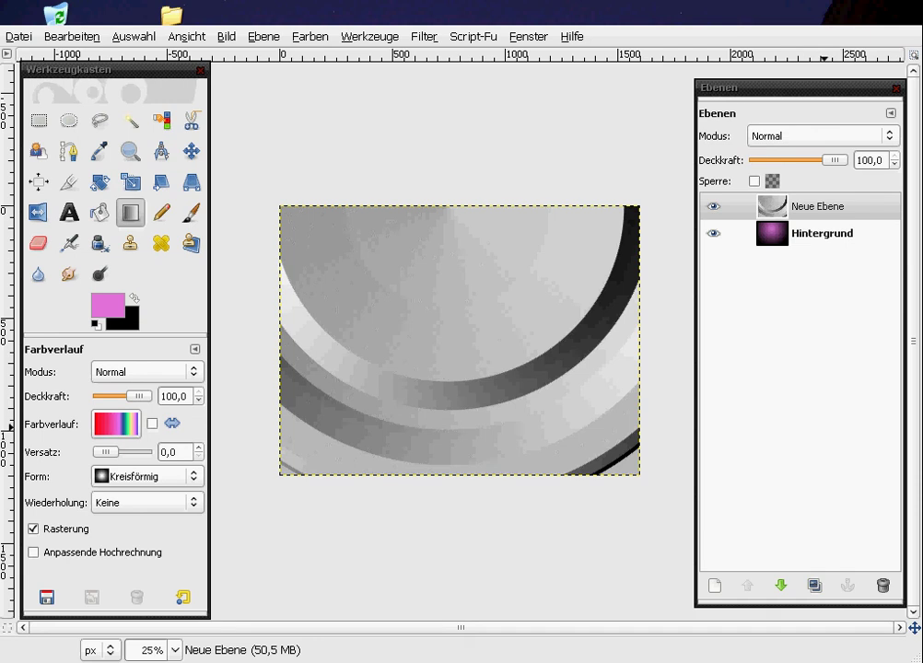
# Switch the embossed arc layer to Überlagern mode over the pink glow
pyautogui.click(820, 136)
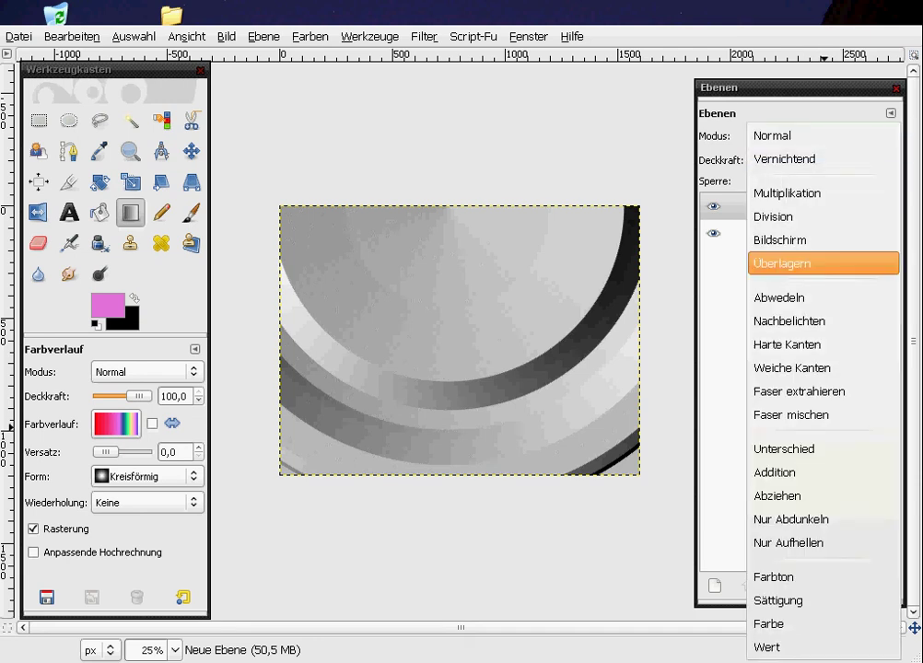
pyautogui.click(822, 263)
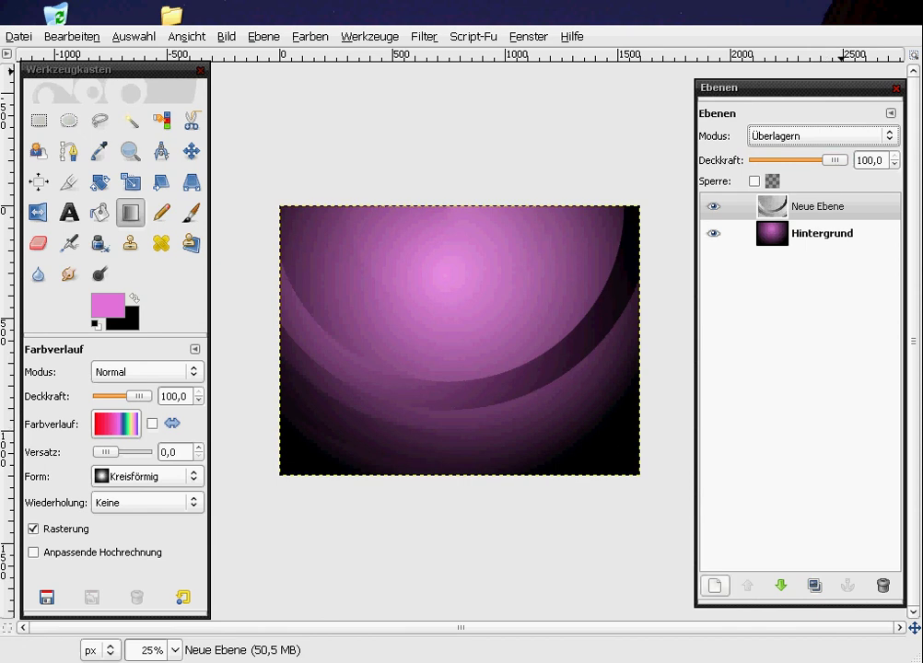
pyautogui.click(714, 586)
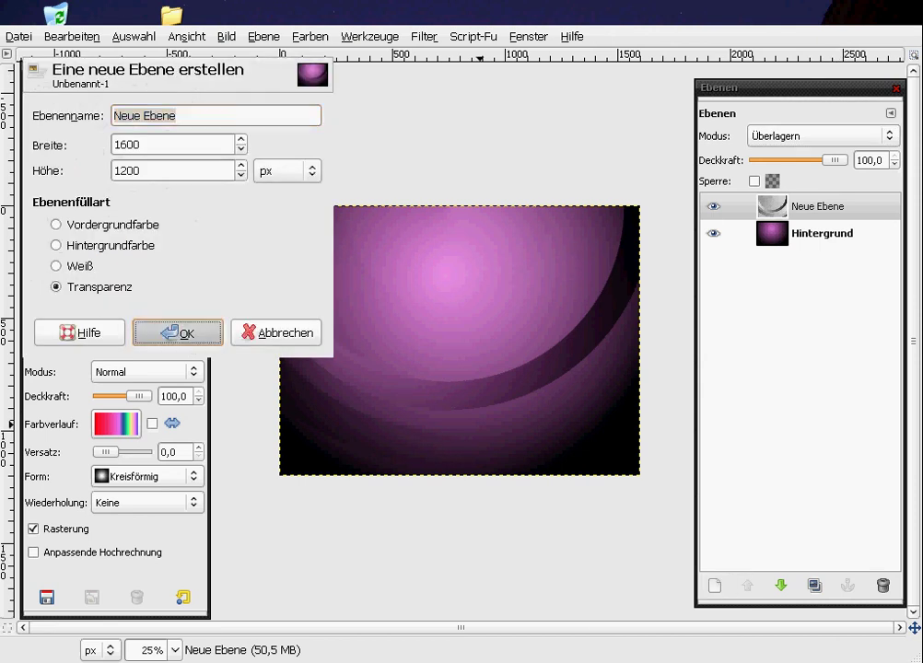
# Add the transparent layer Neue Ebene#1 and swap colours so black becomes the foreground
pyautogui.click(178, 333)
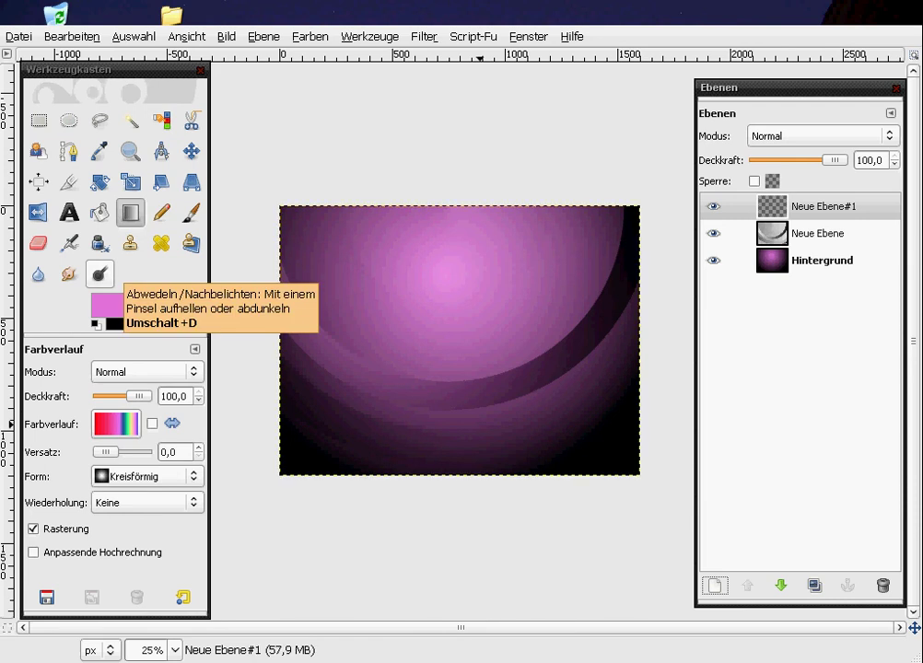
pyautogui.press('x')
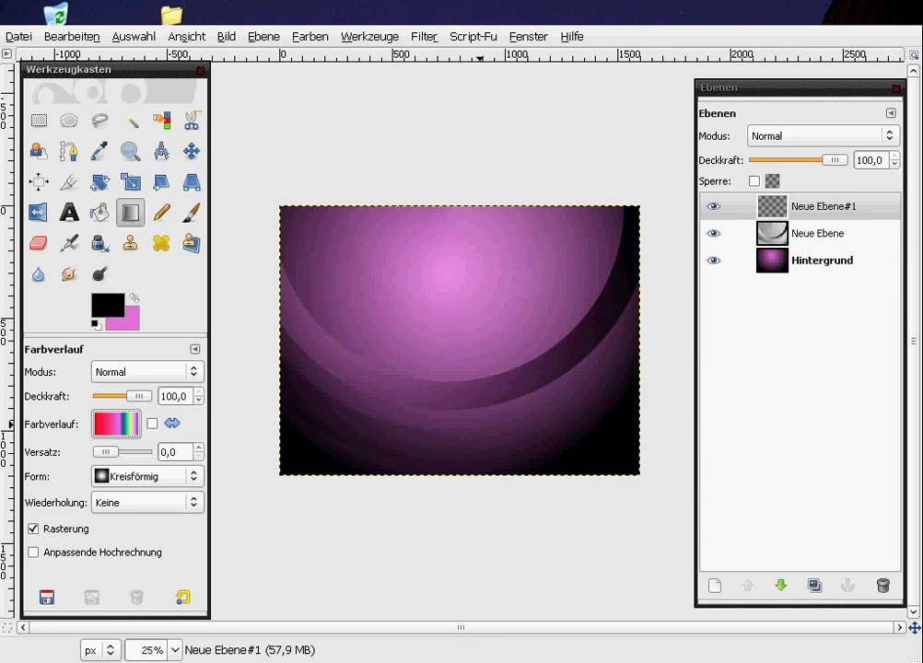
pyautogui.click(122, 318)
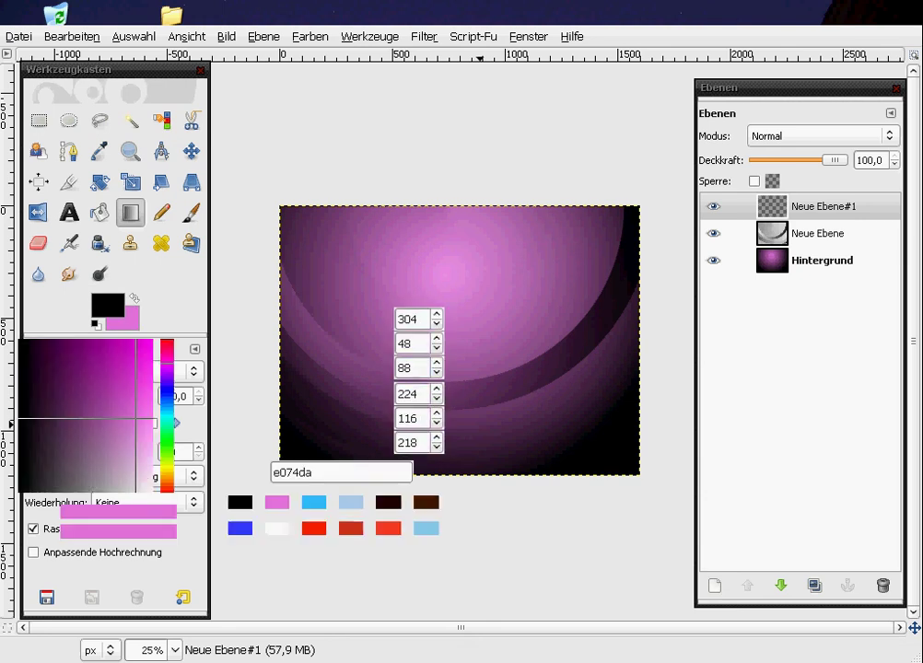
pyautogui.press('Return')
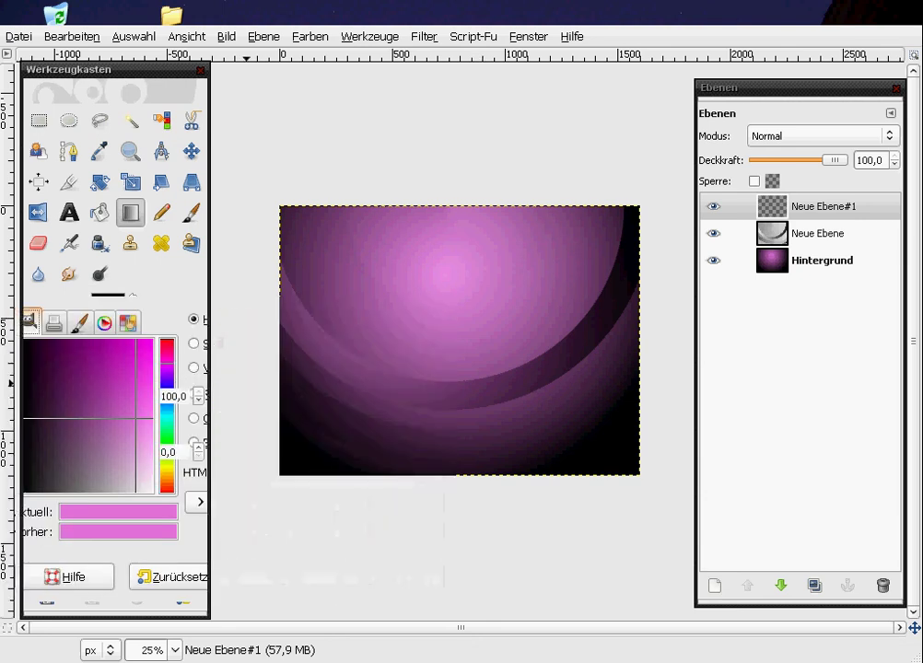
pyautogui.click(116, 423)
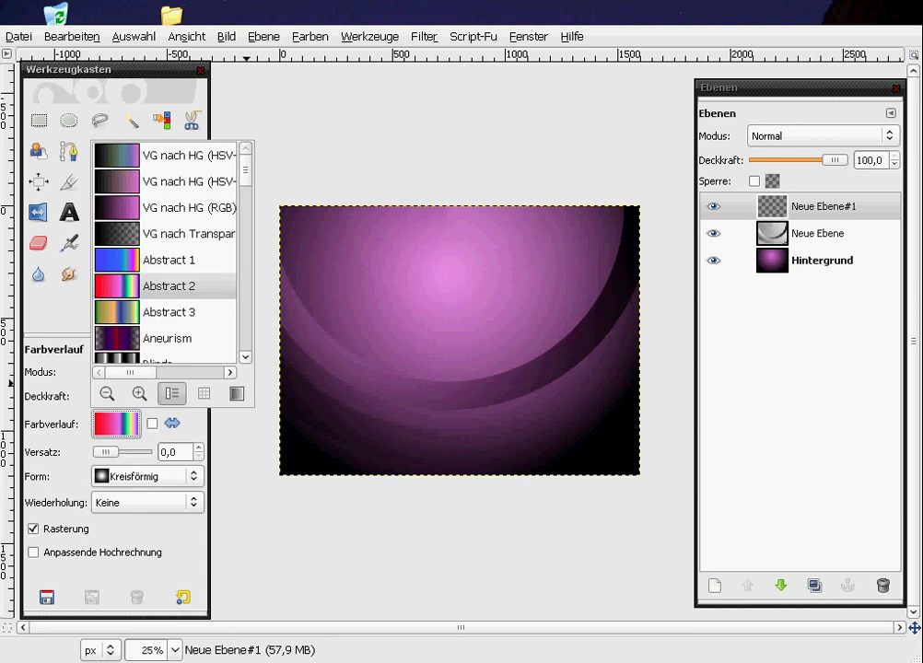
# Set the gradient tool to FG-to-Transparent with a Linear shape
pyautogui.click(166, 233)
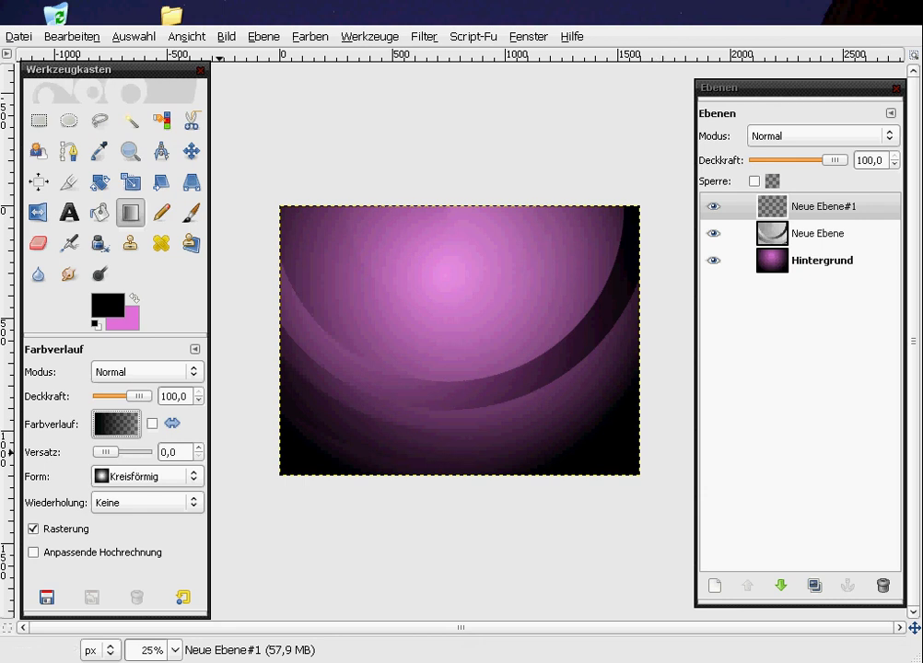
pyautogui.click(147, 477)
pyautogui.click(129, 465)
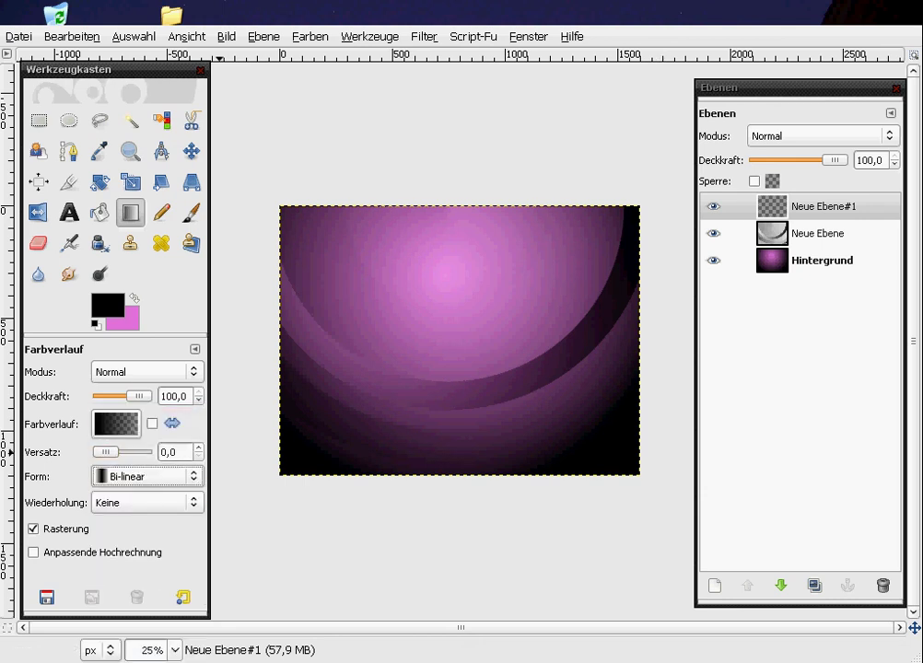
pyautogui.click(147, 476)
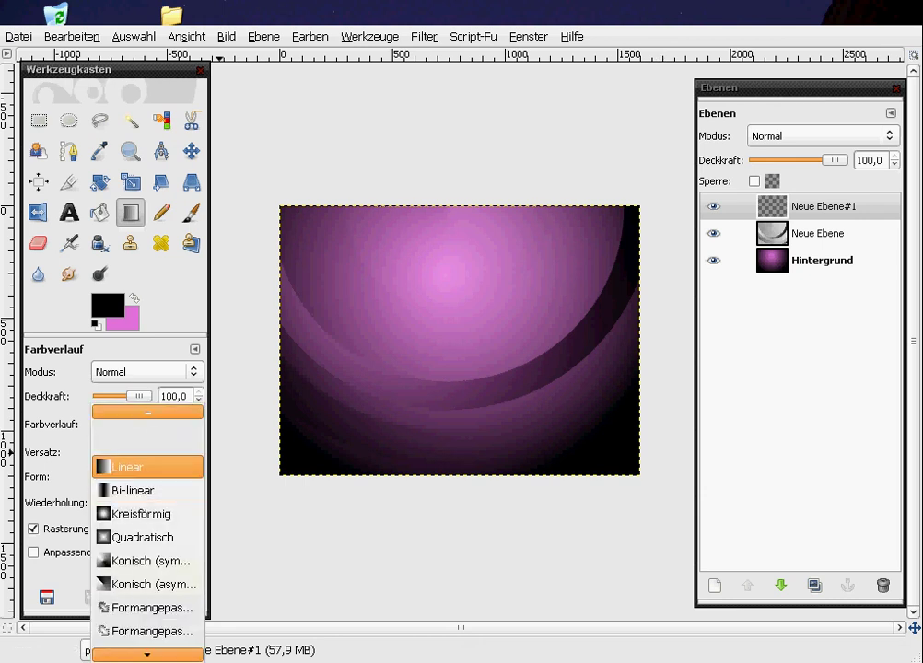
pyautogui.click(130, 465)
# Drag the gradient inward from the bottom-right corner, then zoom in on the image
pyautogui.moveTo(639, 483); pyautogui.dragTo(555, 390)
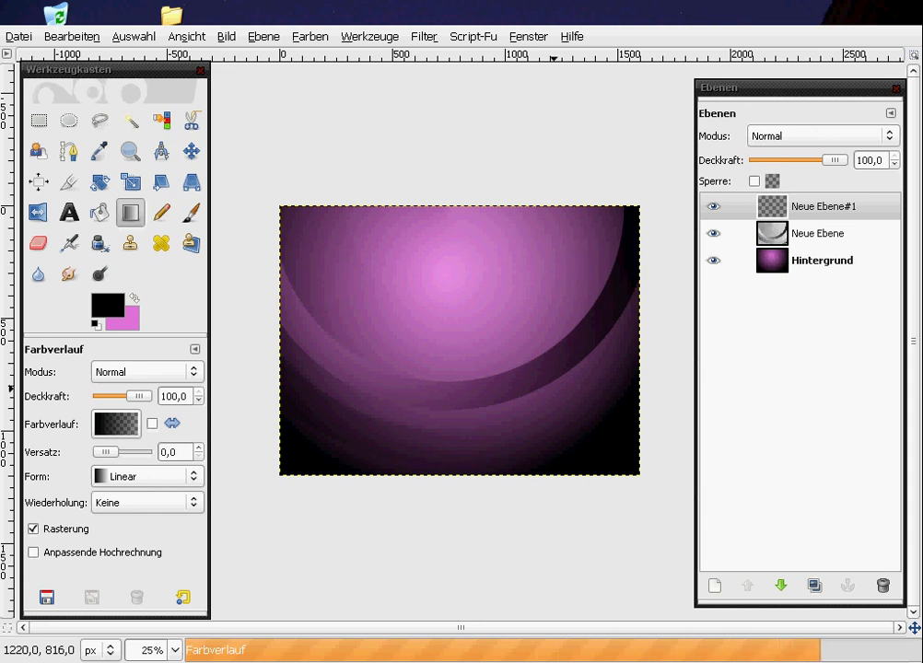
pyautogui.press('Tab')
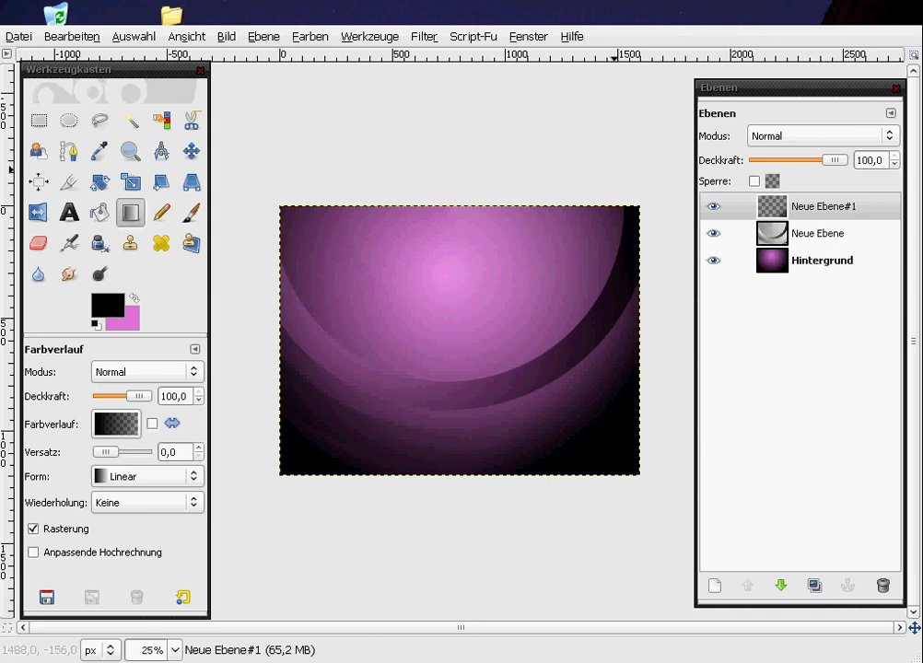
pyautogui.press('+')
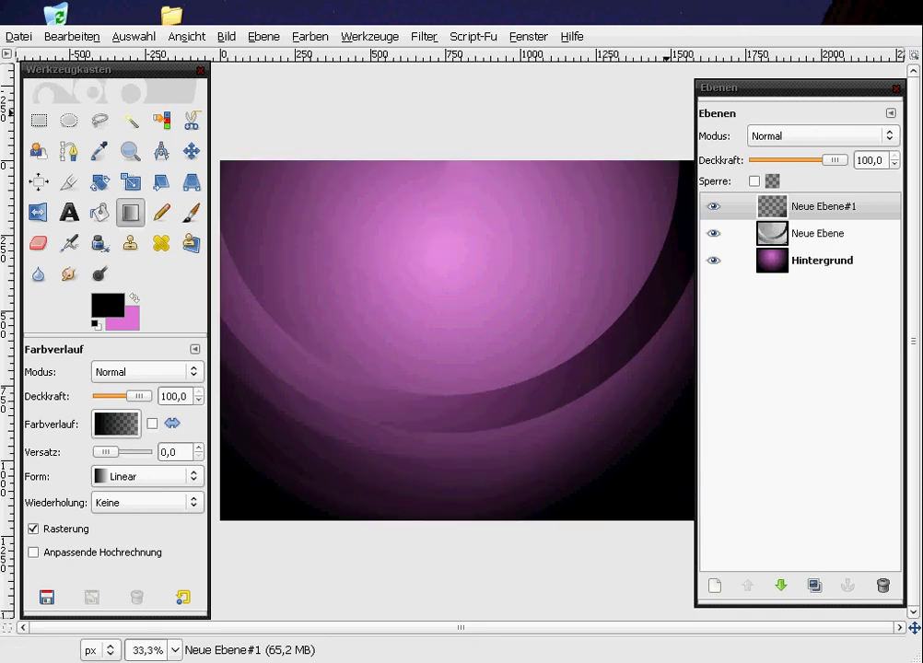